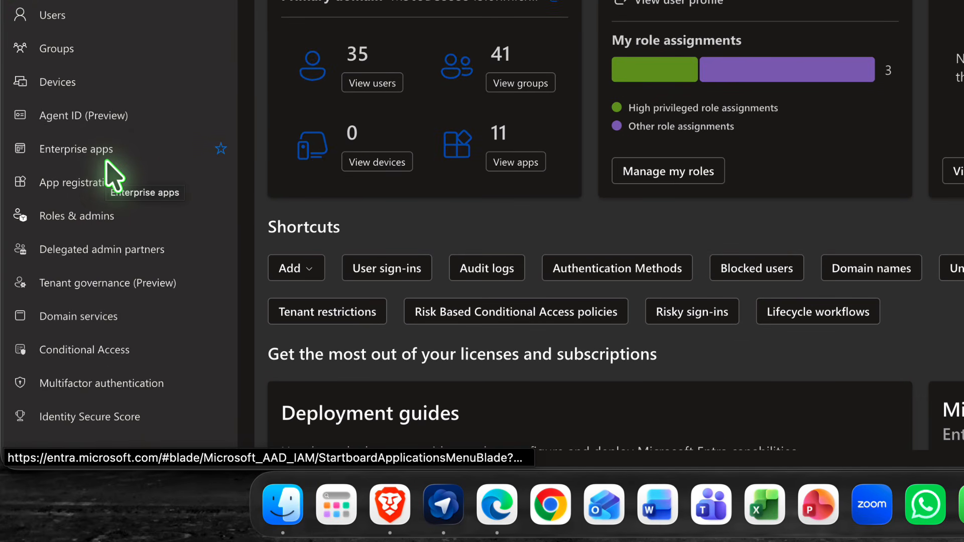
# Step: Find the Entra Backup Administrator role among the Entra ID roles and open its assignments
pyautogui.click(69, 222)
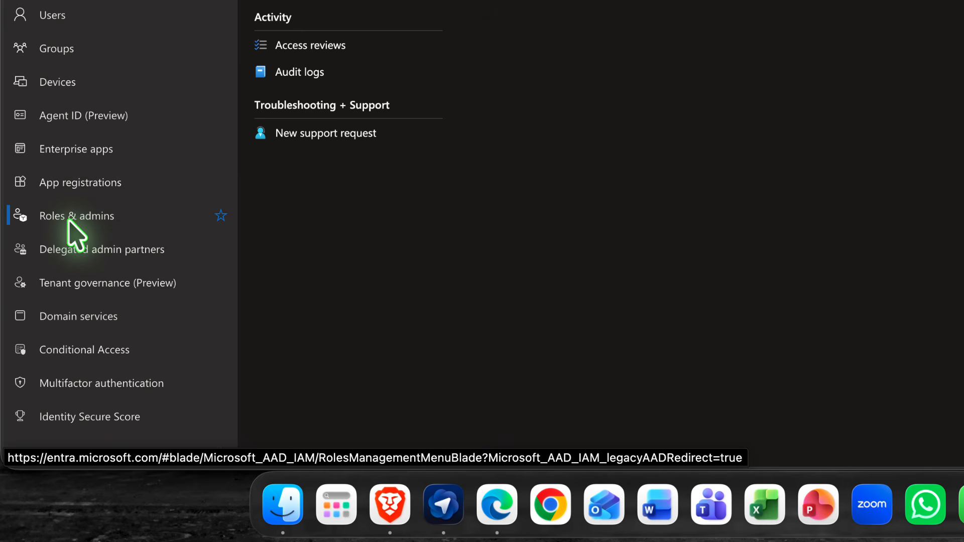
pyautogui.scroll(-10, 693, 196)
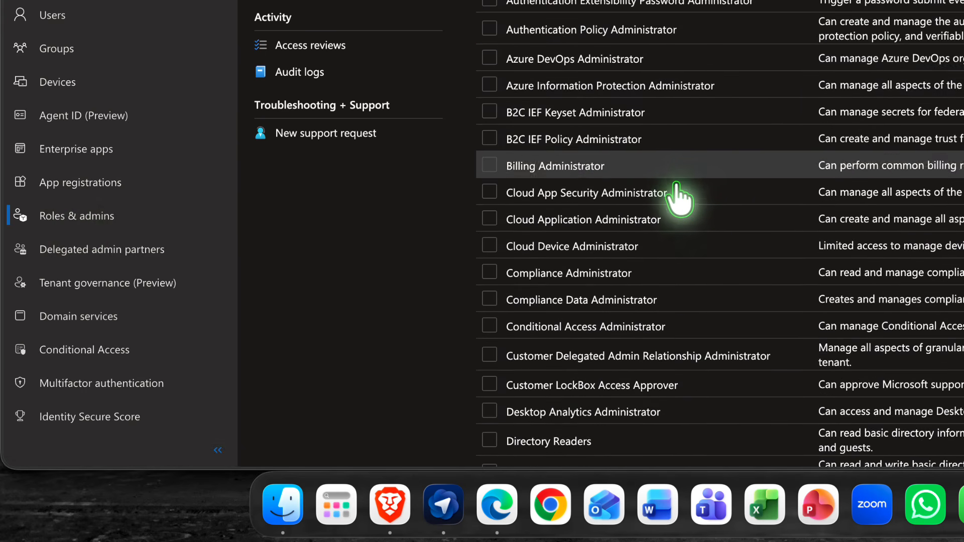
pyautogui.scroll(-3, 678, 196)
pyautogui.scroll(-10, 676, 198)
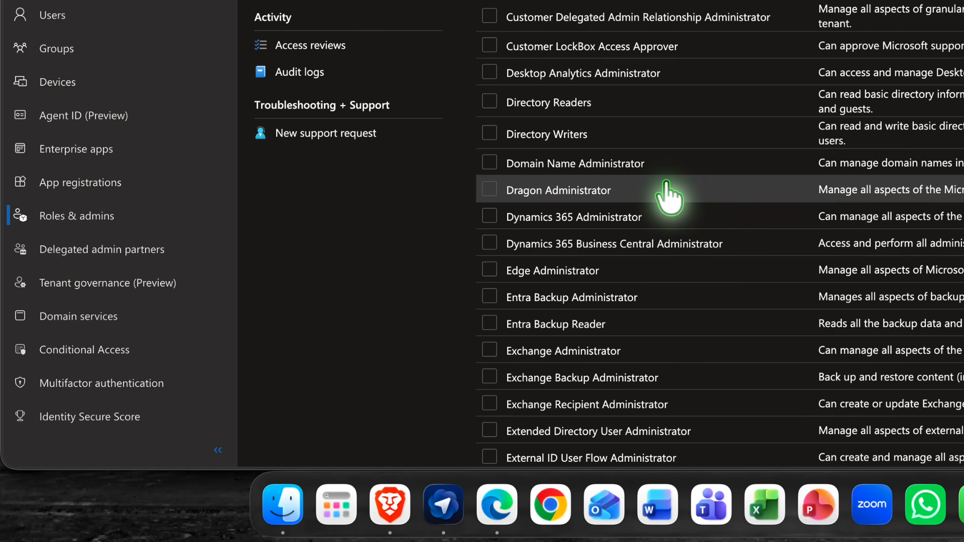
pyautogui.scroll(-7, 669, 196)
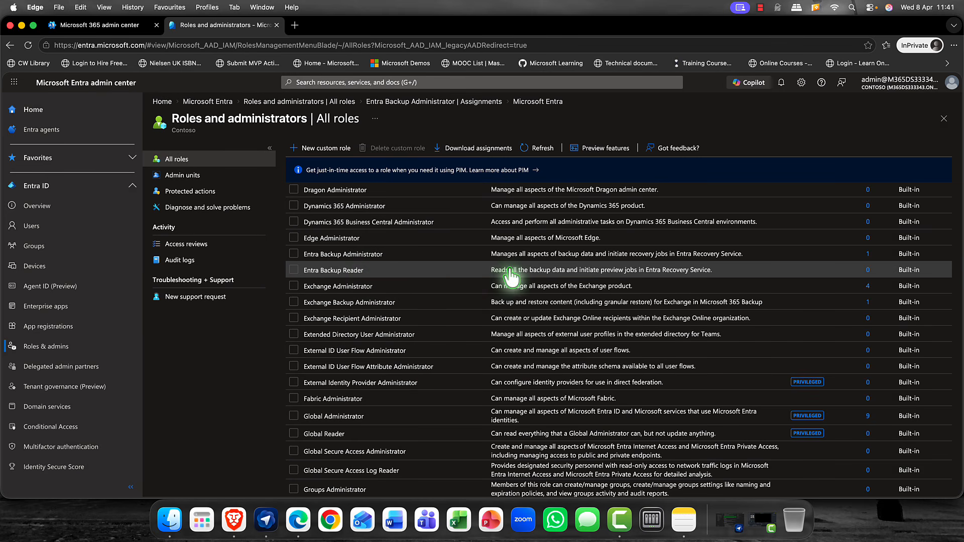
pyautogui.scroll(-1, 512, 277)
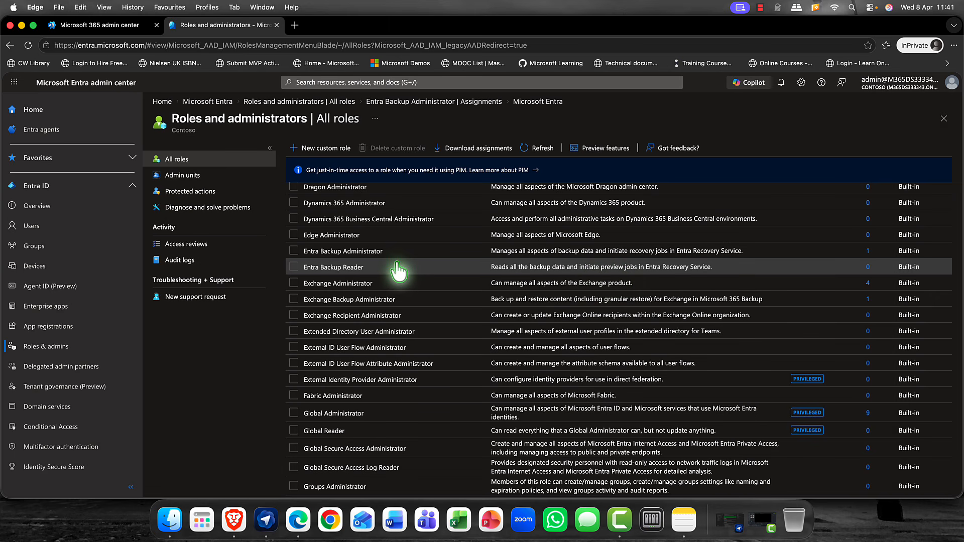
pyautogui.click(355, 250)
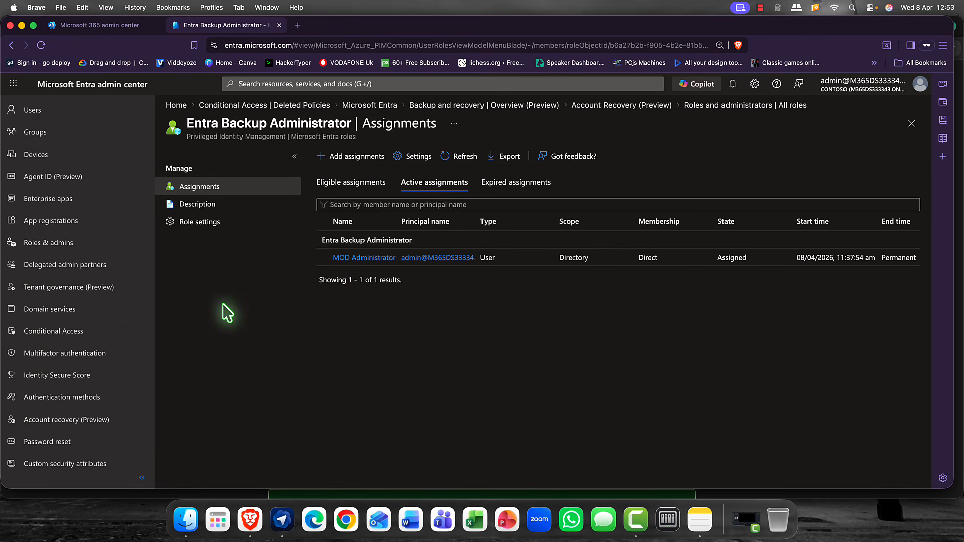
# Step: Open the list of Entra ID backups under Backup and recovery and select the 07/04/2026 backup
pyautogui.scroll(-10, 96, 304)
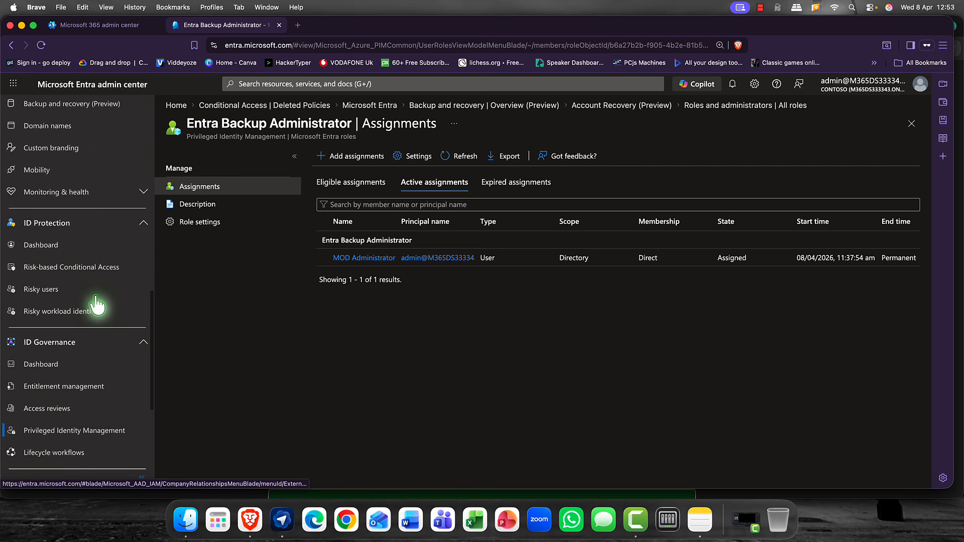
pyautogui.scroll(-4, 95, 297)
pyautogui.scroll(2, 95, 298)
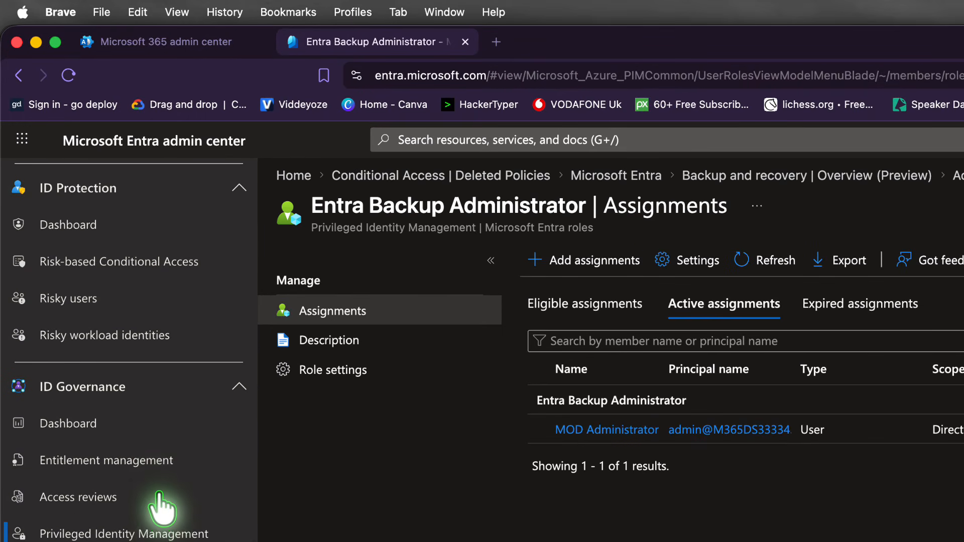
pyautogui.scroll(10, 159, 495)
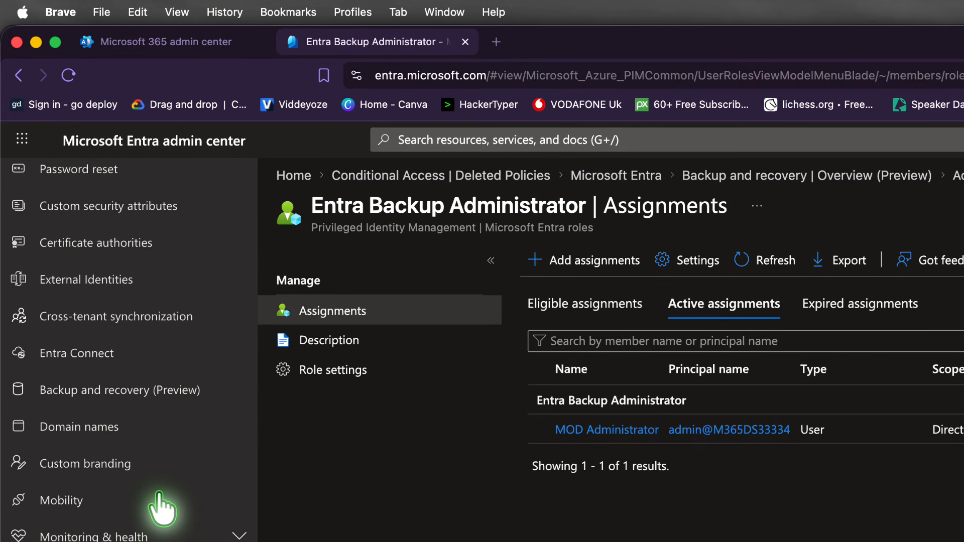
pyautogui.click(134, 397)
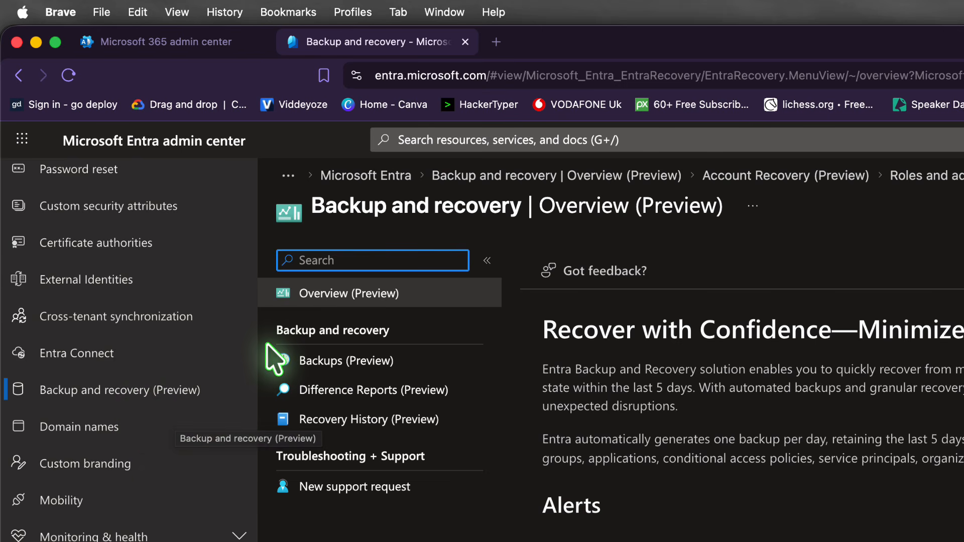
pyautogui.click(338, 374)
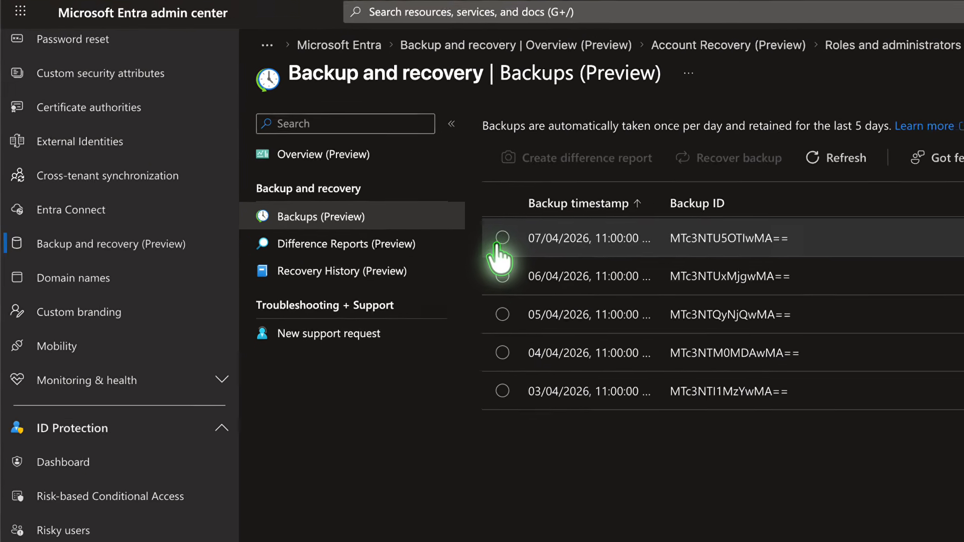
pyautogui.click(325, 230)
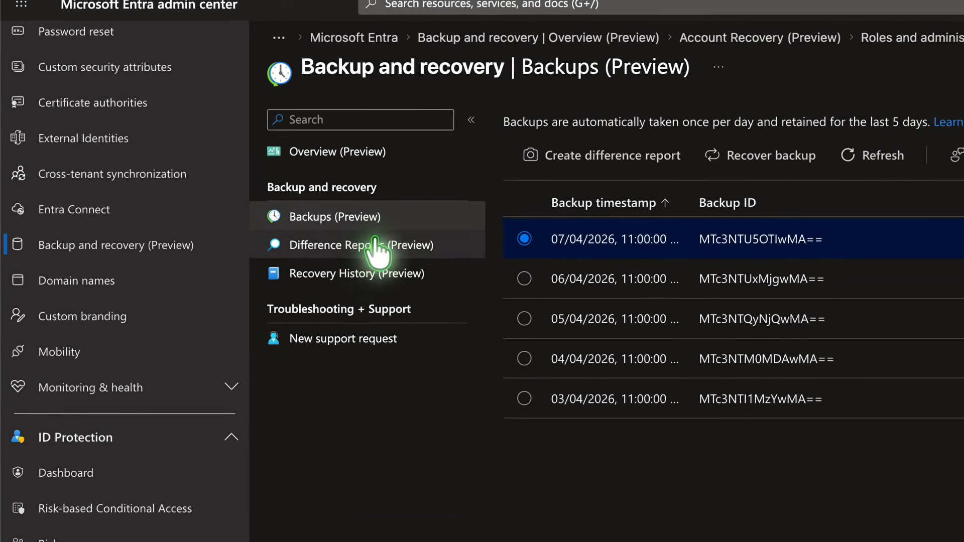
# Step: Open the existing difference report for the 06/04/2026 backup
pyautogui.click(225, 233)
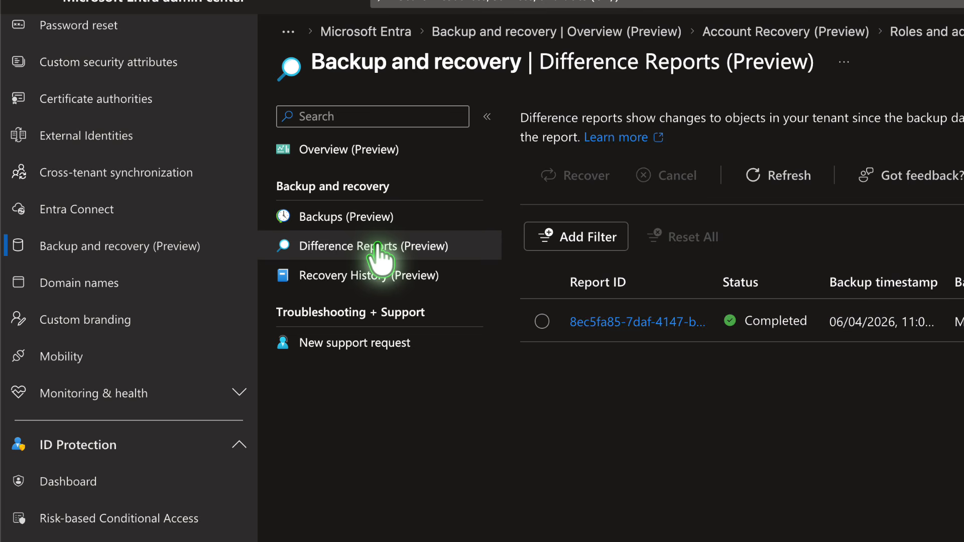
pyautogui.click(542, 321)
pyautogui.click(588, 323)
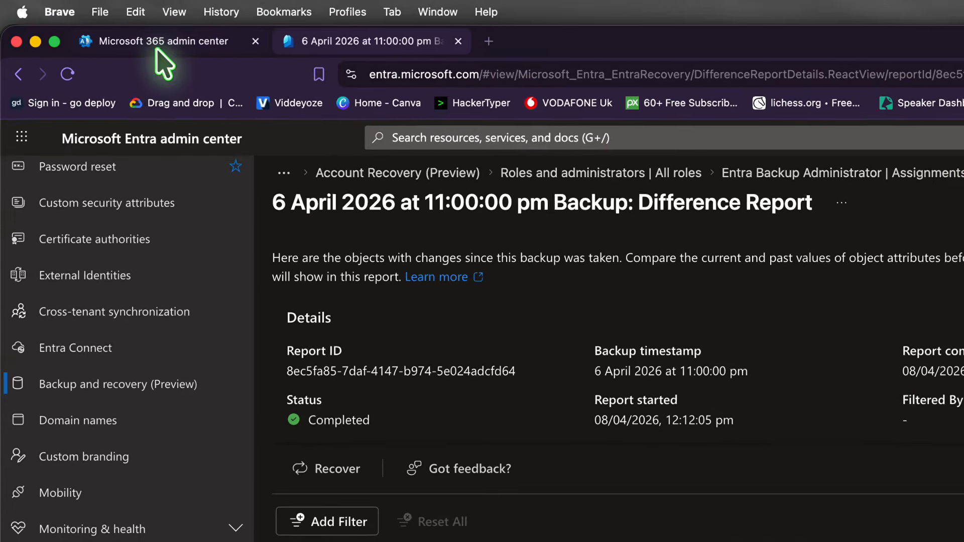
# Step: Switch to the Microsoft 365 admin center, go to SharePoint's active sites and open the Oslo HQ site's details
pyautogui.click(156, 50)
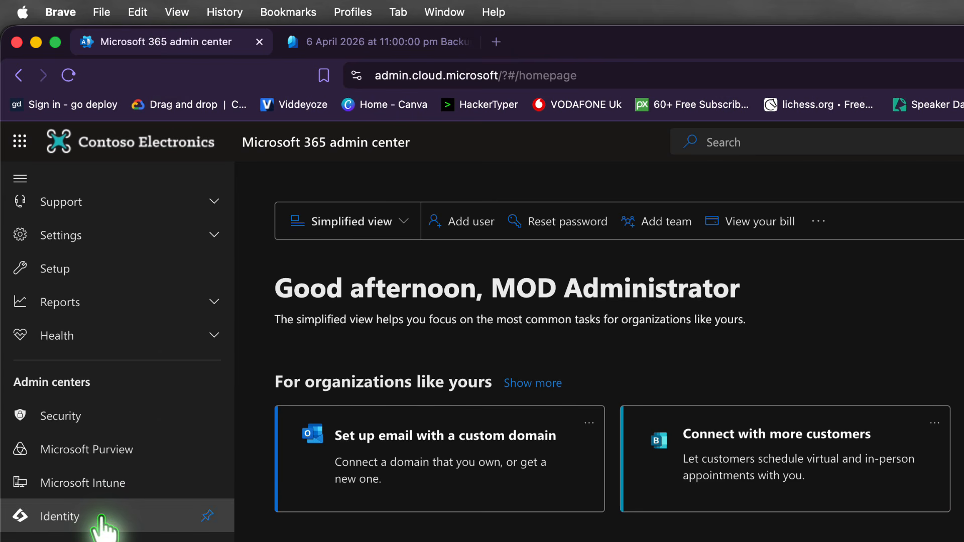
pyautogui.click(74, 263)
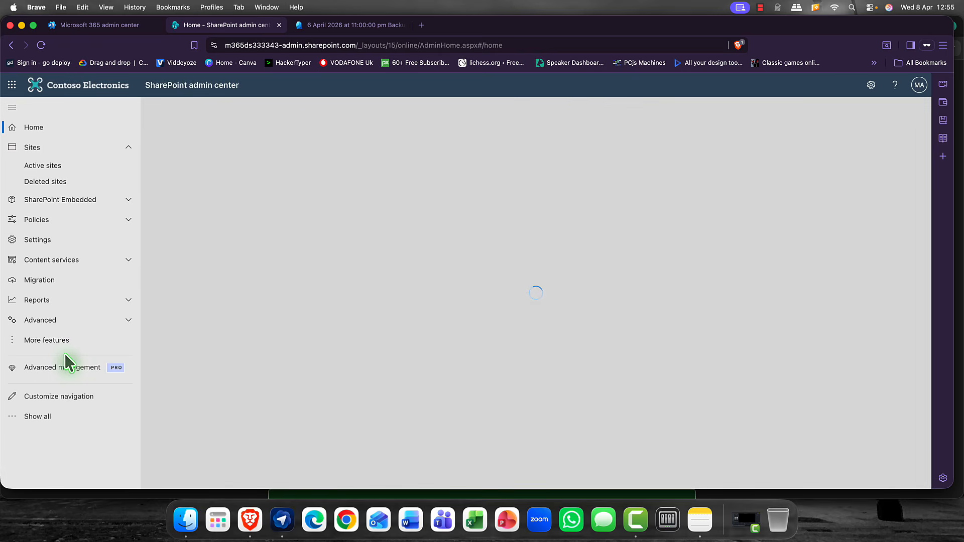
pyautogui.click(32, 166)
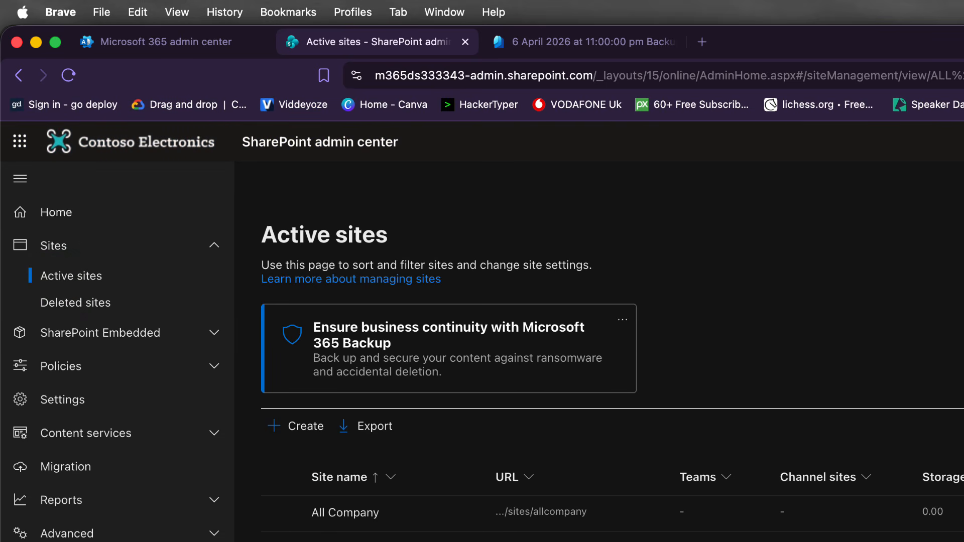
pyautogui.scroll(-10, 427, 523)
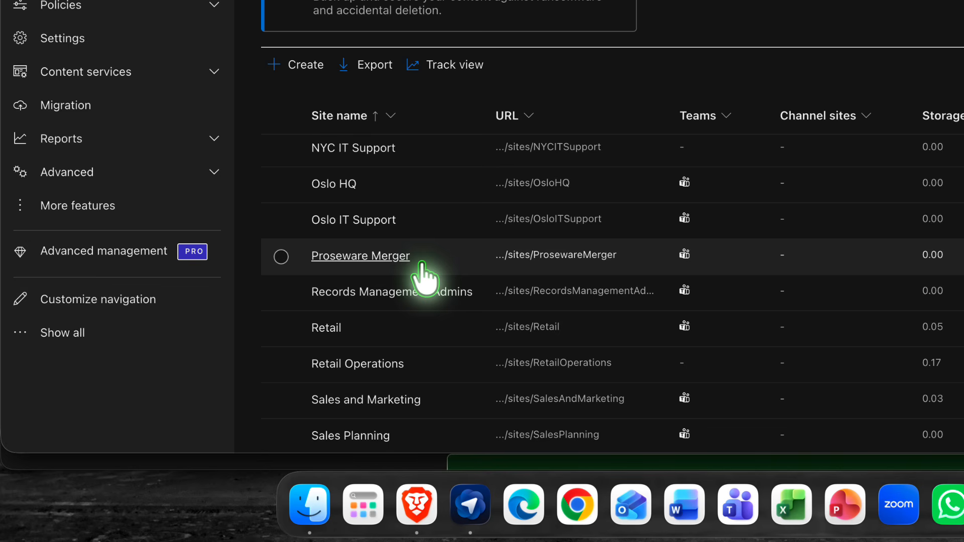
pyautogui.click(334, 185)
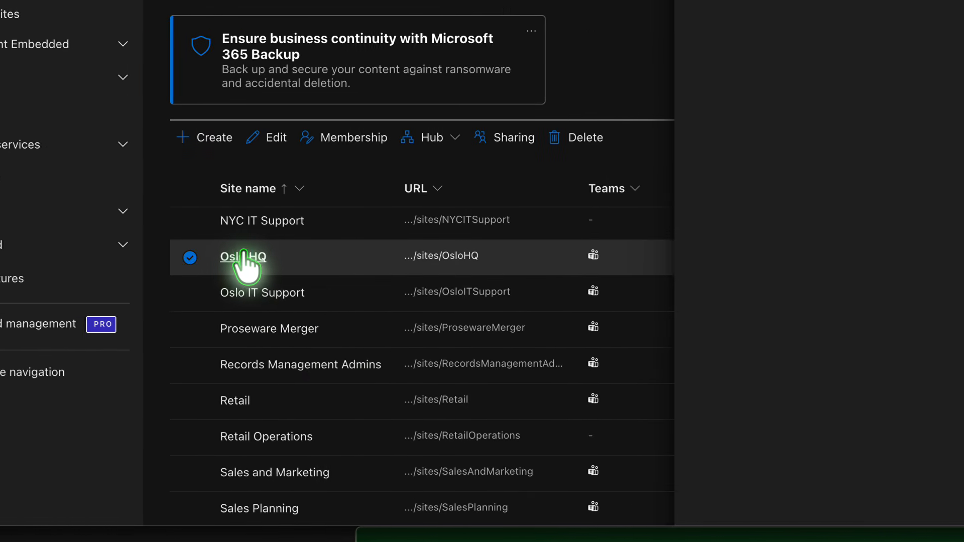
pyautogui.click(243, 257)
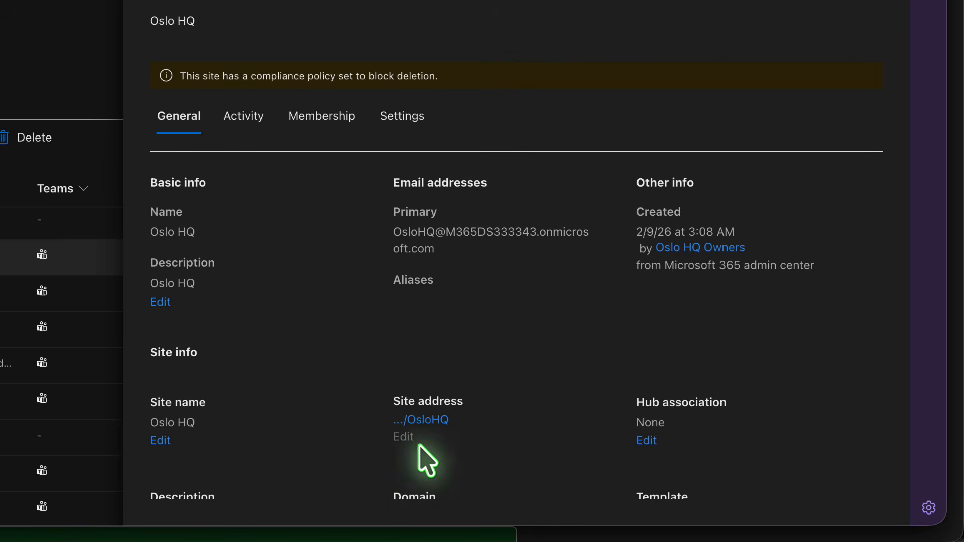
# Step: Go to the Oslo HQ site and view its recycle bin and second-stage recycle bin
pyautogui.click(421, 419)
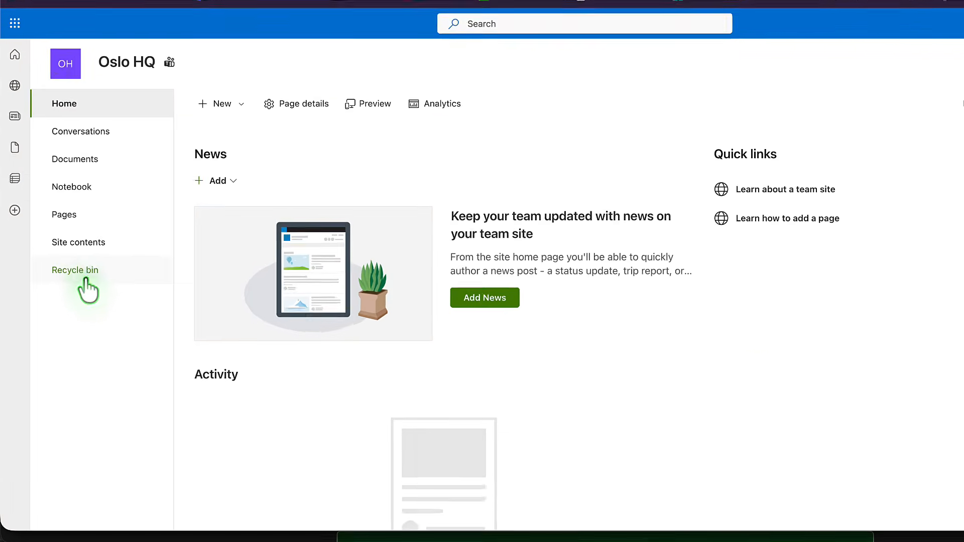
pyautogui.click(106, 256)
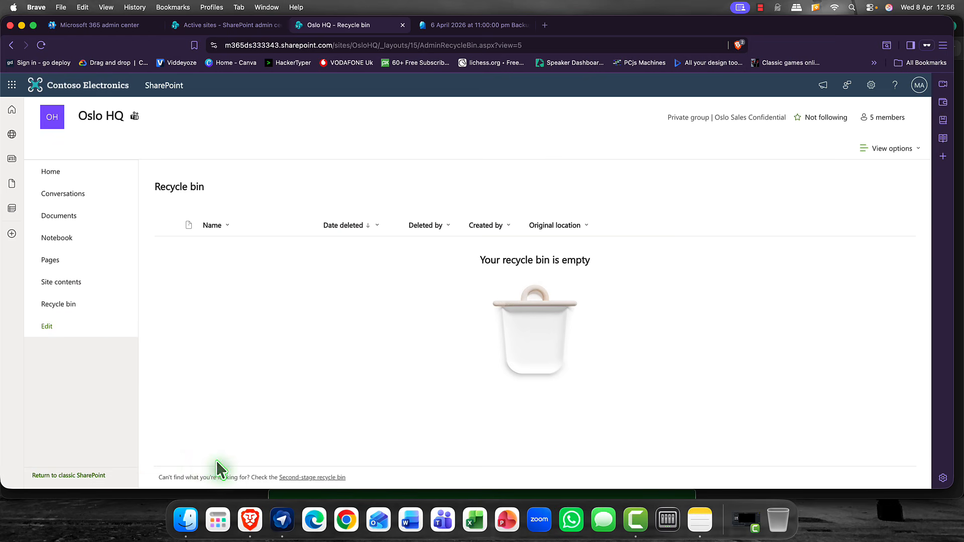
pyautogui.click(321, 477)
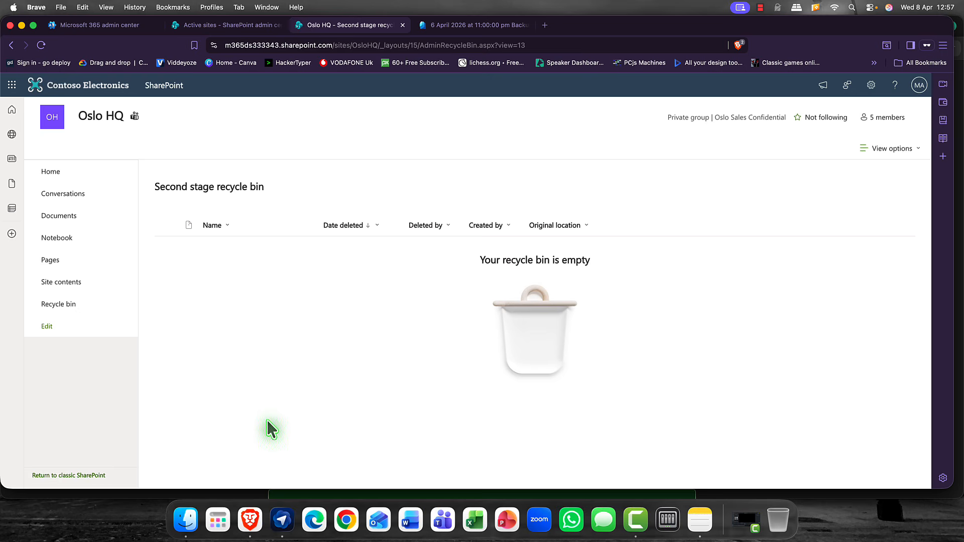
# Step: Return to the Entra backups list and start recovering the 06/04/2026 backup without checking a difference report first
pyautogui.click(446, 31)
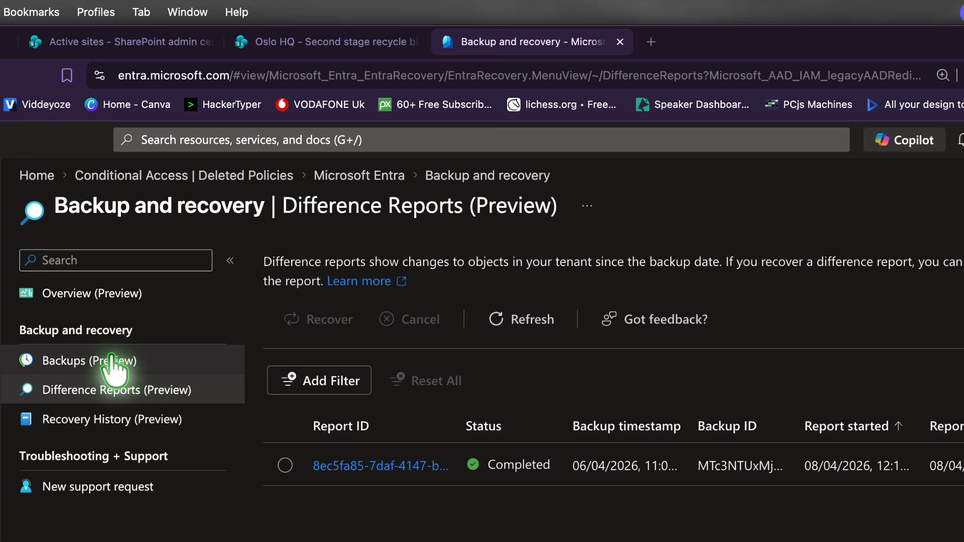
pyautogui.click(80, 361)
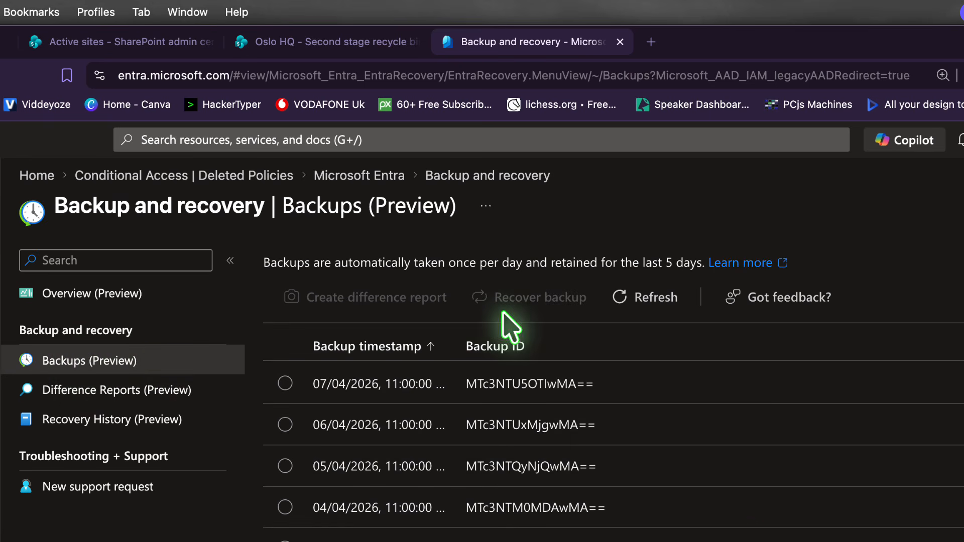
pyautogui.click(285, 425)
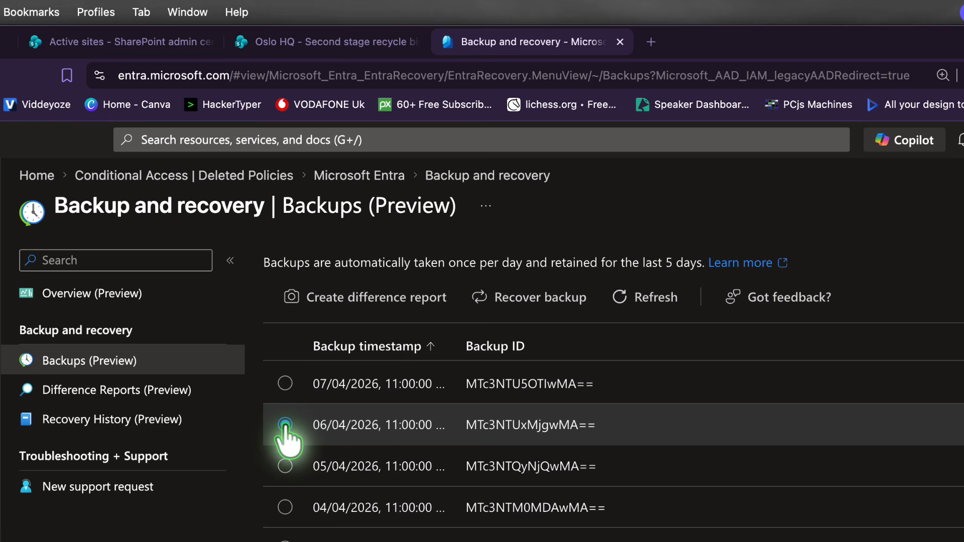
pyautogui.click(528, 304)
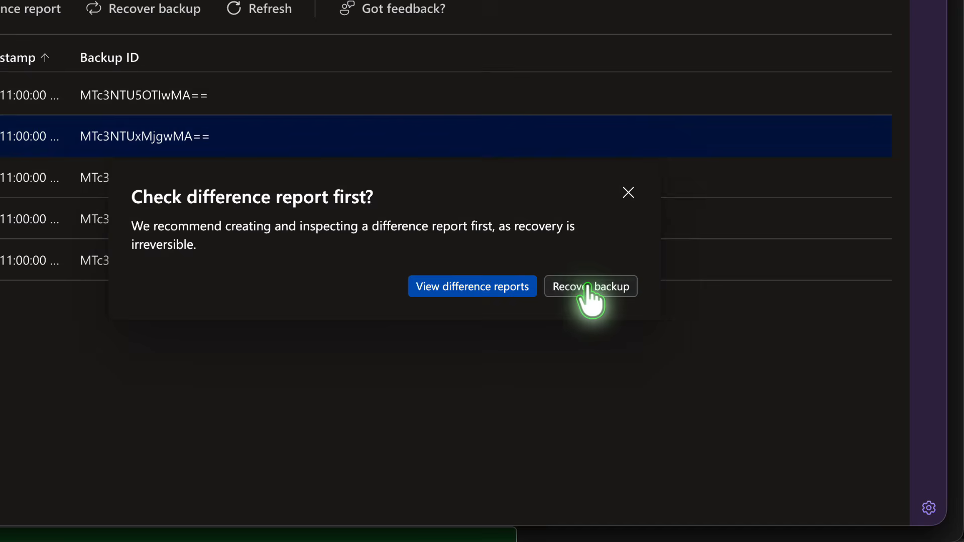
pyautogui.click(589, 287)
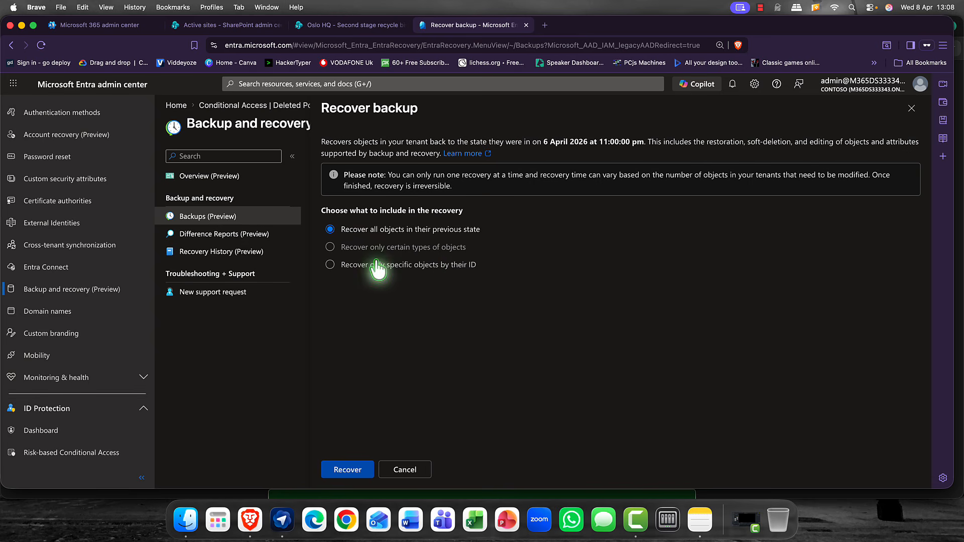
# Step: Limit the recovery to the Applications object type, run it, and dismiss the feedback form
pyautogui.click(353, 248)
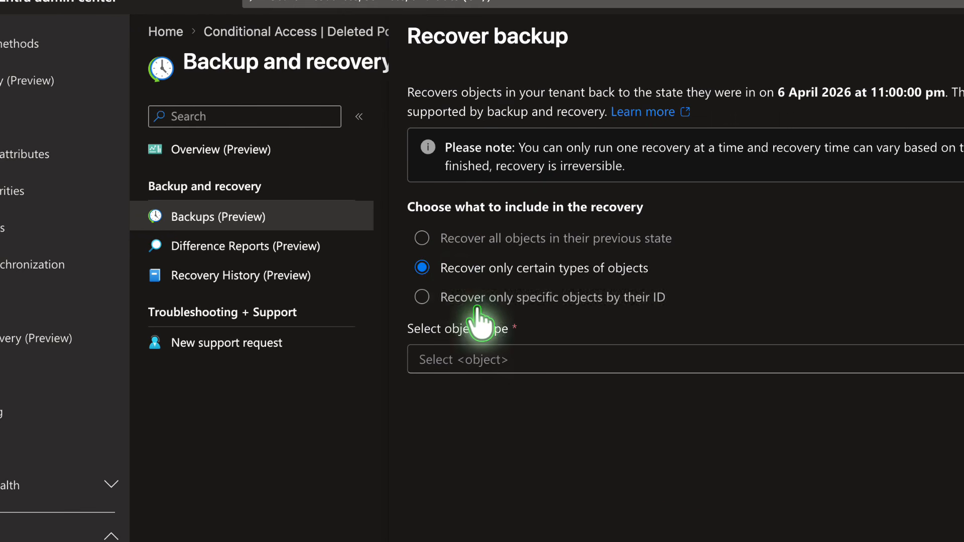
pyautogui.click(525, 363)
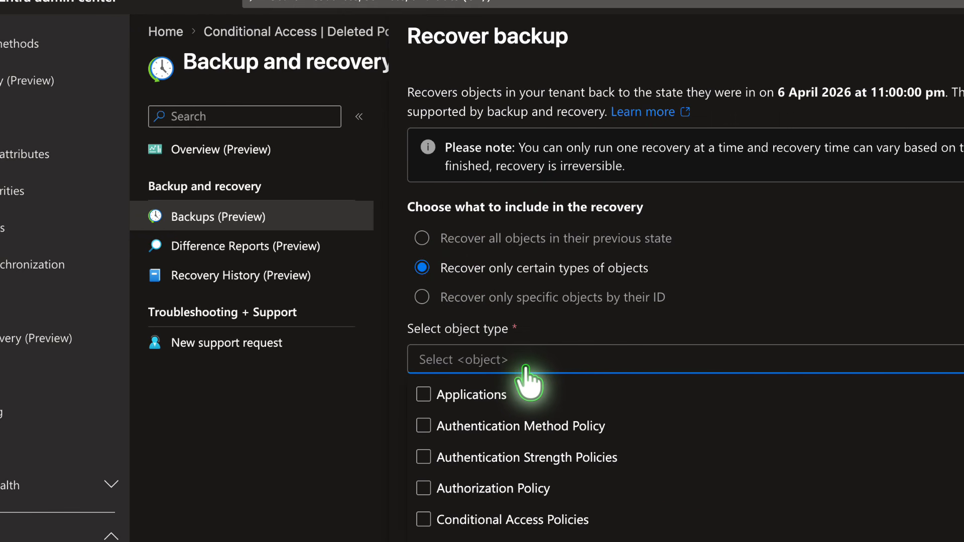
pyautogui.click(476, 396)
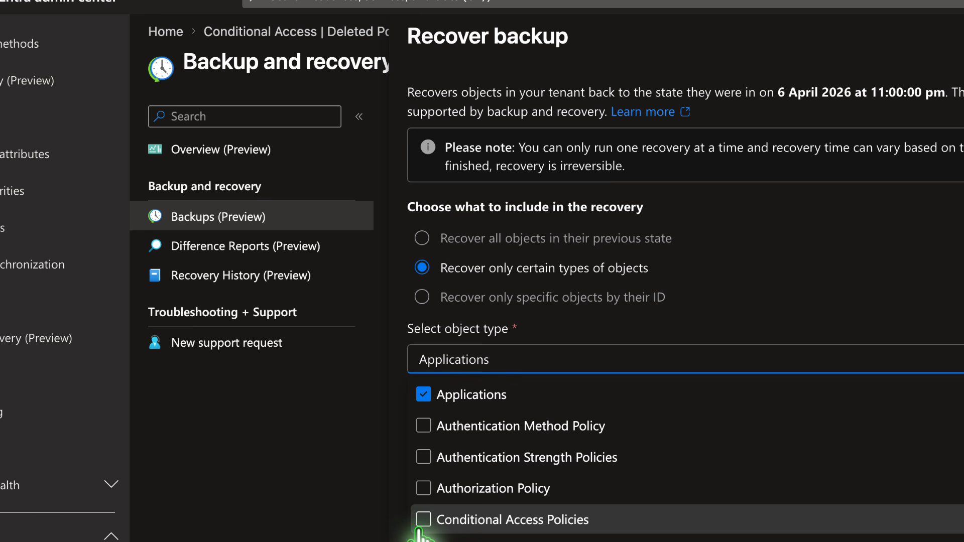
pyautogui.click(347, 494)
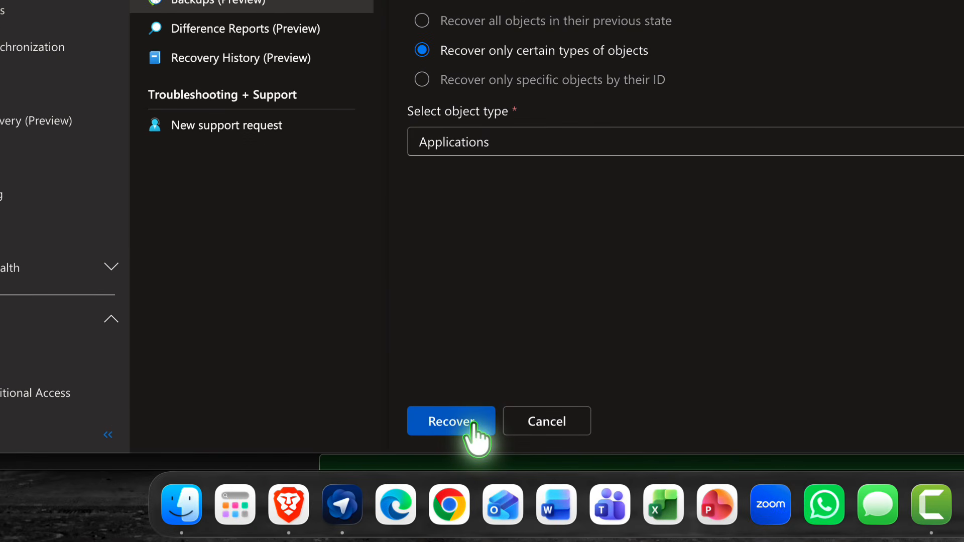
pyautogui.click(474, 427)
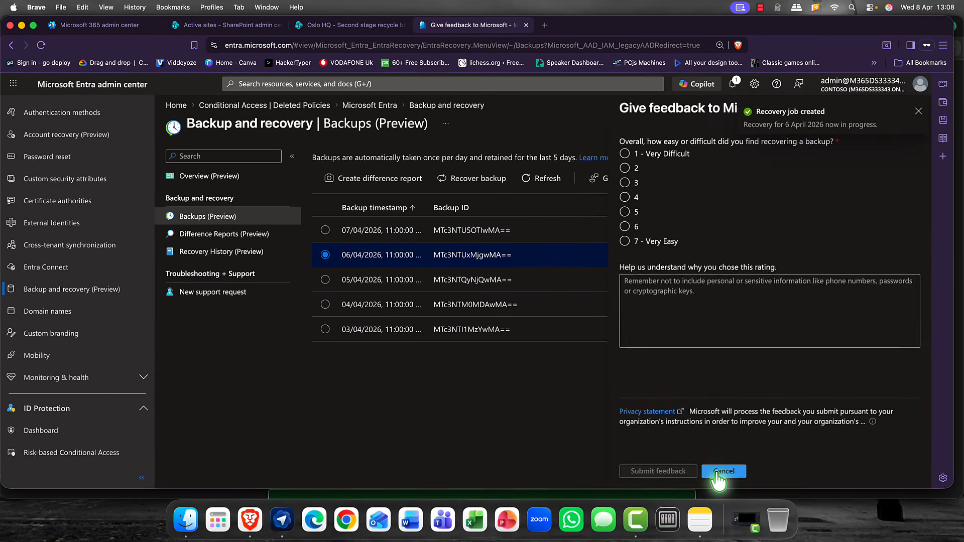
pyautogui.click(642, 447)
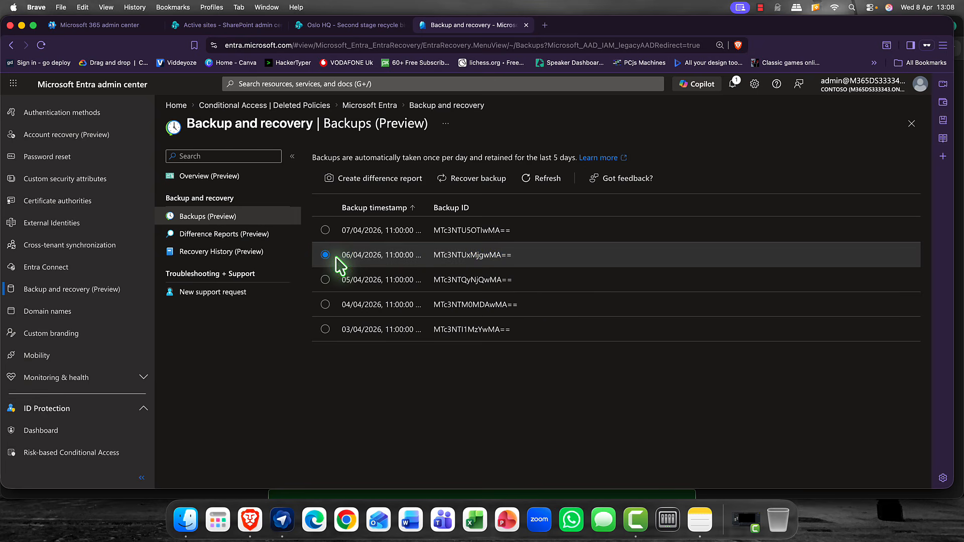
# Step: Start a difference report for the 07/04/2026 backup and review its options for certain object types and specific object IDs
pyautogui.click(322, 235)
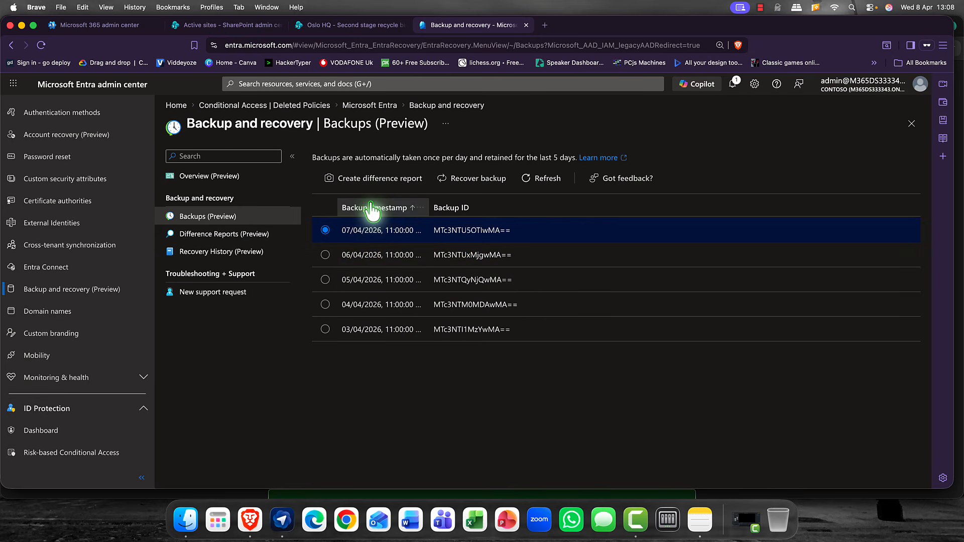
pyautogui.click(377, 178)
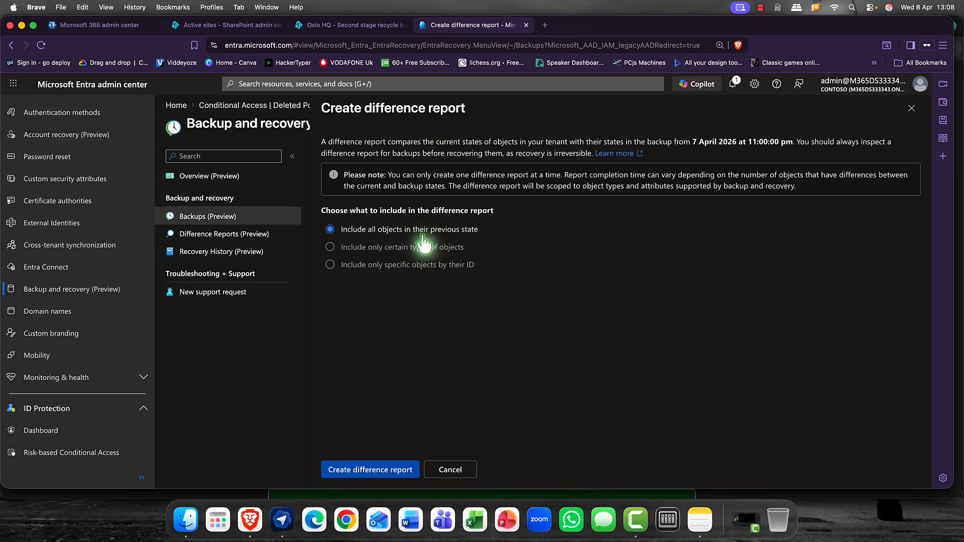
pyautogui.click(356, 251)
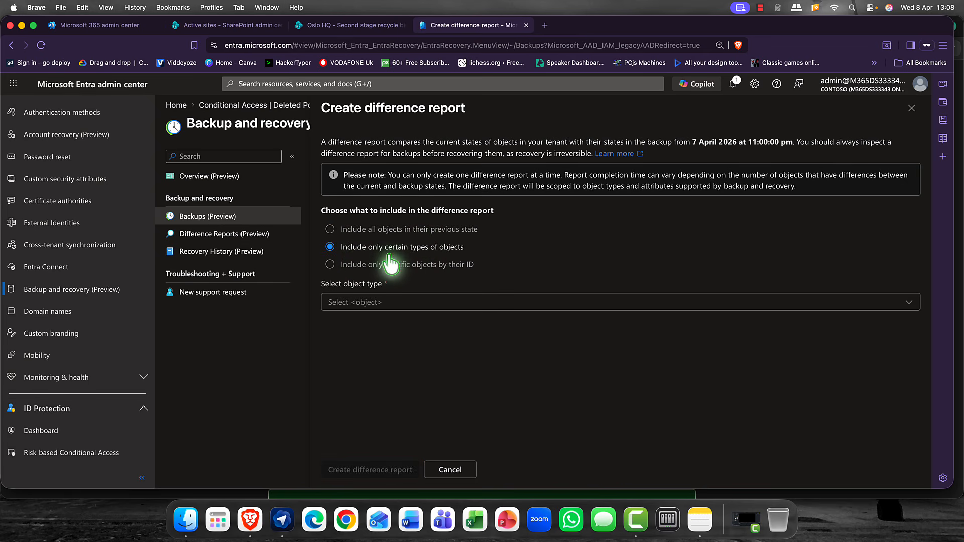
pyautogui.click(370, 306)
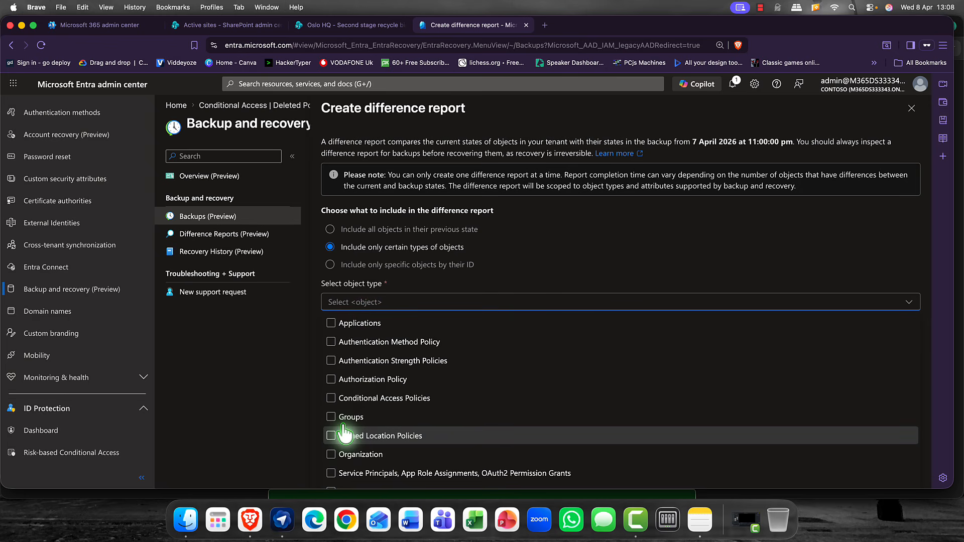
pyautogui.click(333, 265)
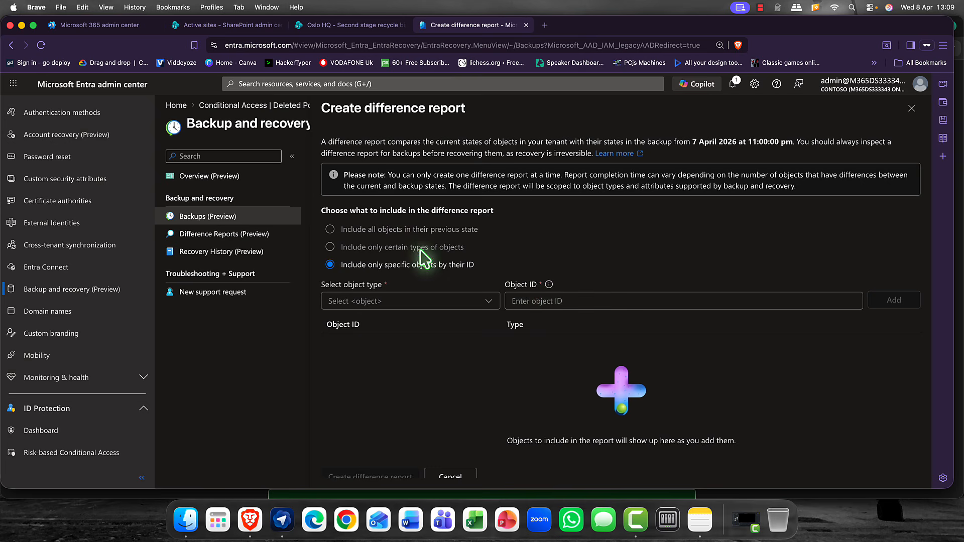
# Step: Leave the difference report uncreated, check the recovery history, and return to the backups list
pyautogui.click(206, 176)
pyautogui.click(189, 254)
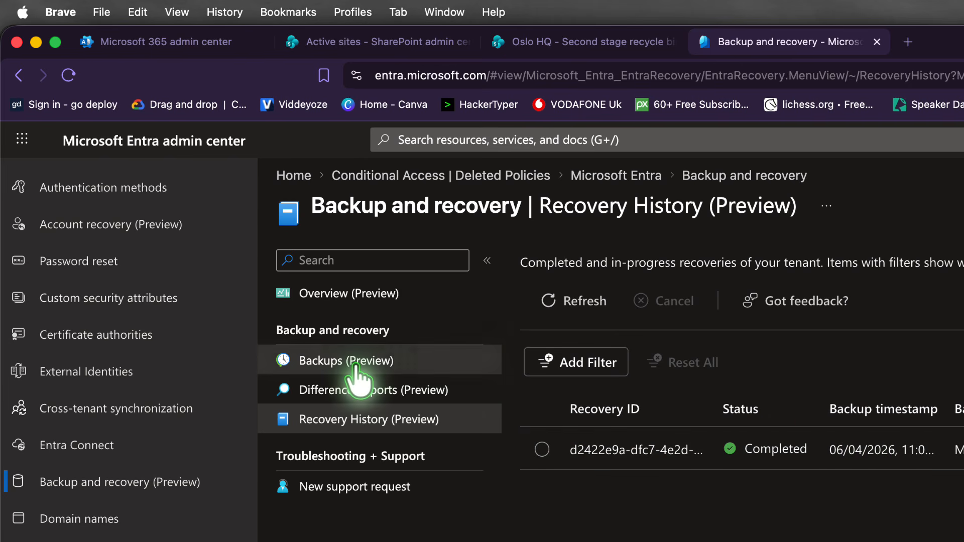
pyautogui.click(357, 380)
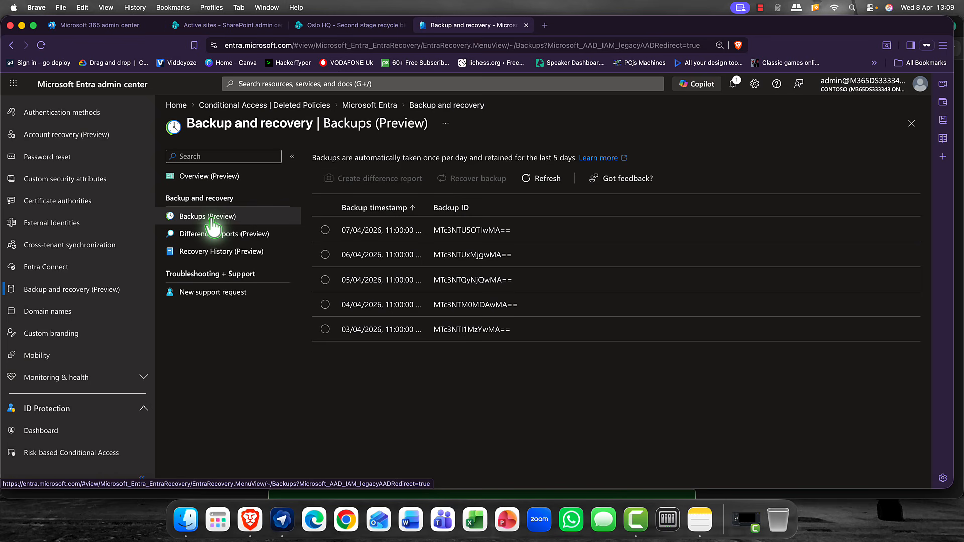
# Step: Go to the deleted policies under risk-based Conditional Access and restore the deleted policy
pyautogui.scroll(-5, 125, 319)
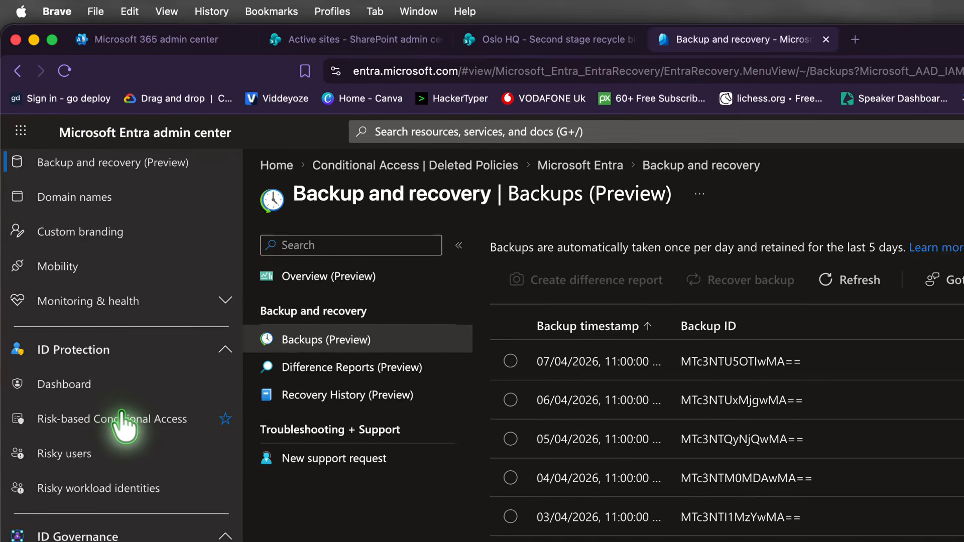
pyautogui.click(77, 267)
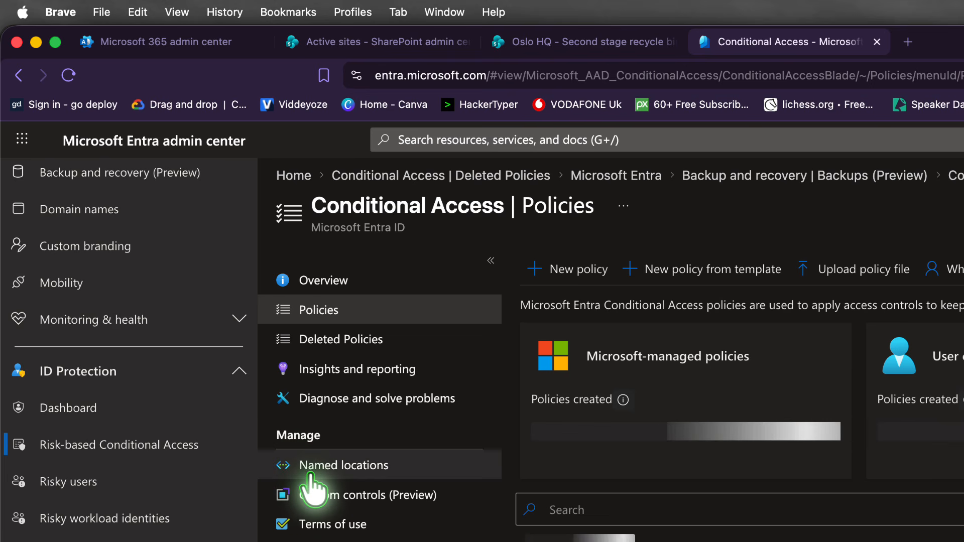
pyautogui.click(324, 346)
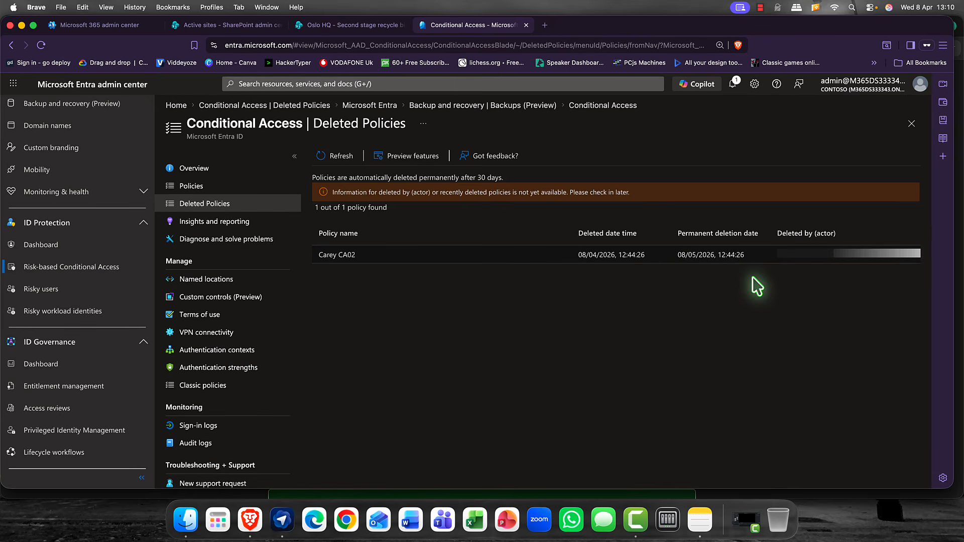
pyautogui.hscroll(3, 740, 257)
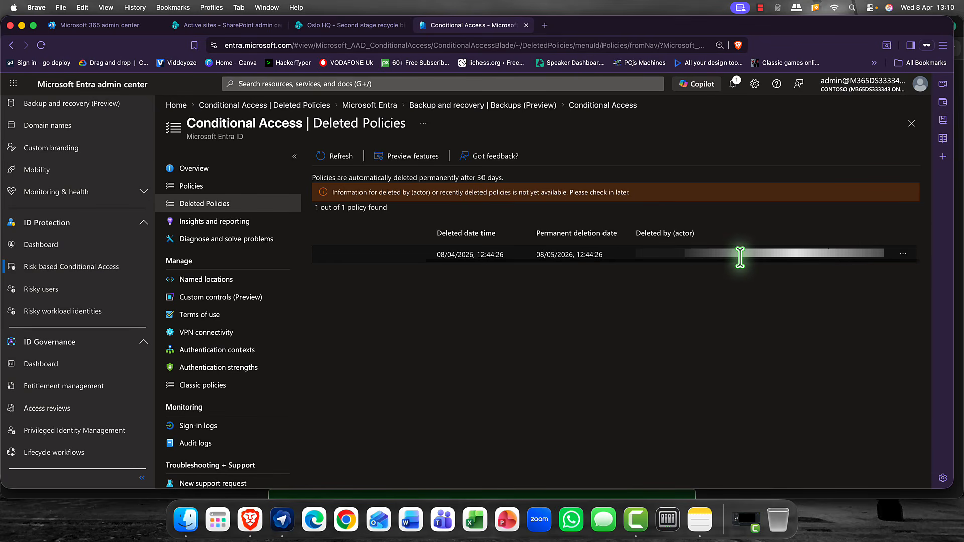
pyautogui.click(906, 255)
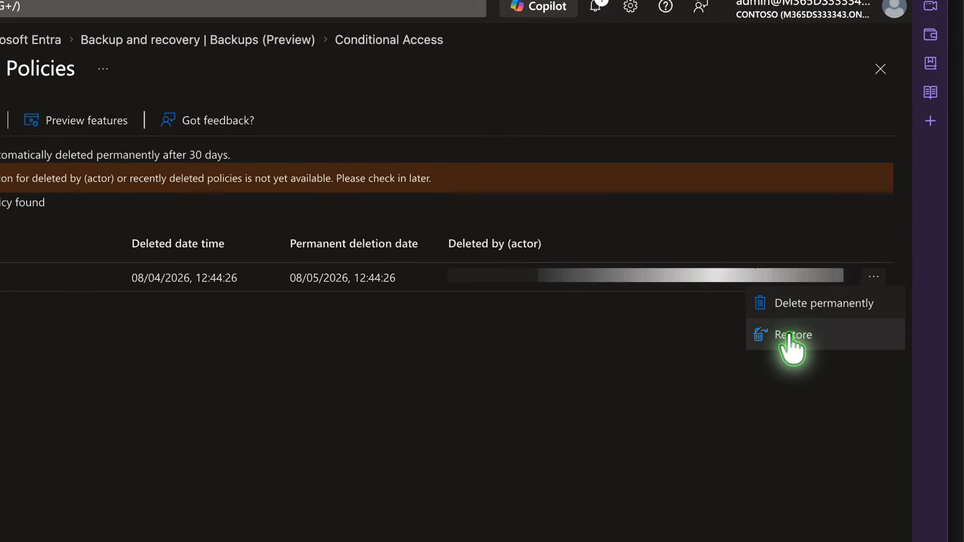
pyautogui.click(856, 291)
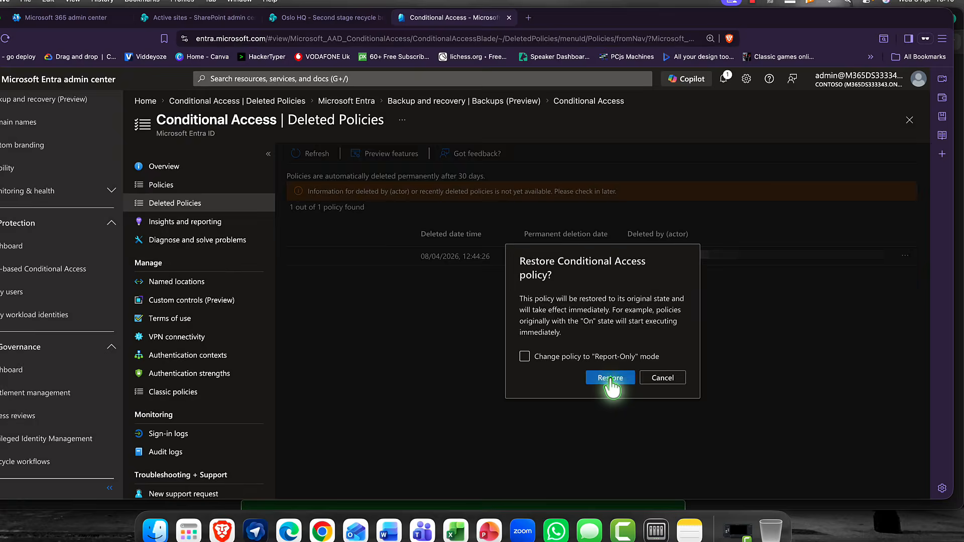
pyautogui.click(446, 454)
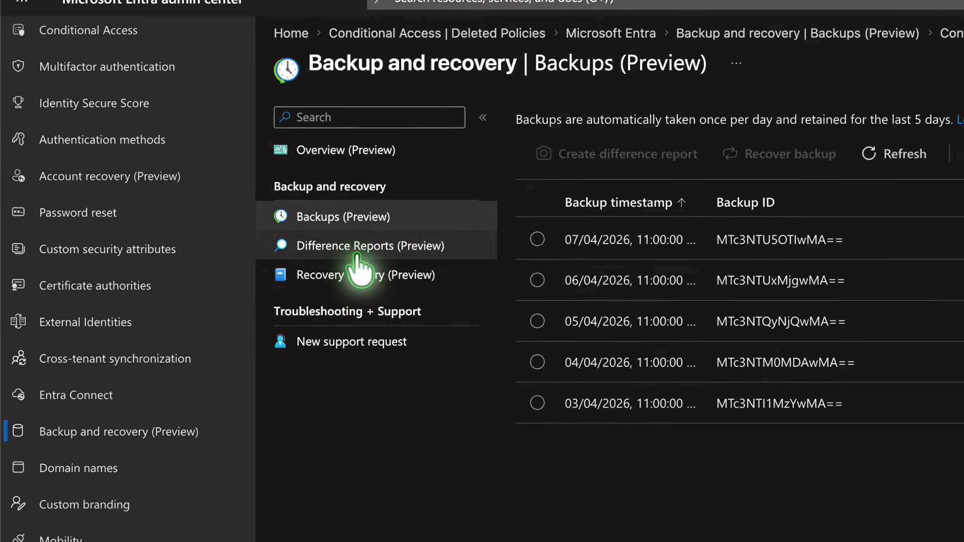
# Step: Review the existing difference reports and the recovery history, then return to the backups list
pyautogui.click(214, 235)
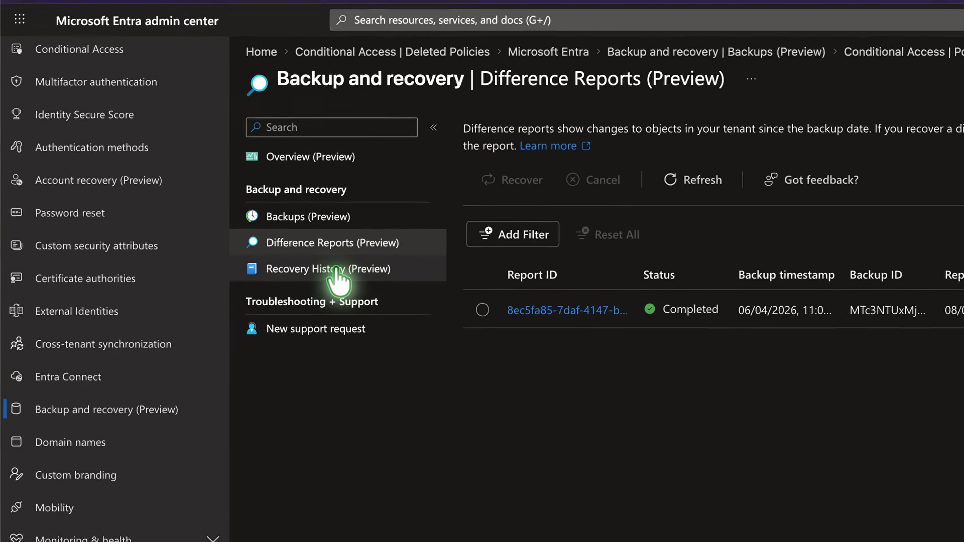
pyautogui.click(227, 252)
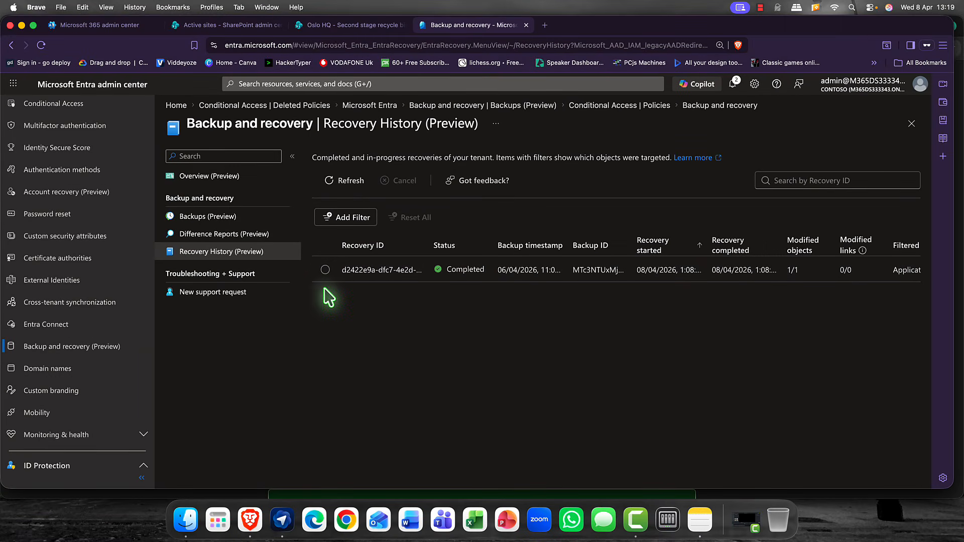
pyautogui.click(220, 224)
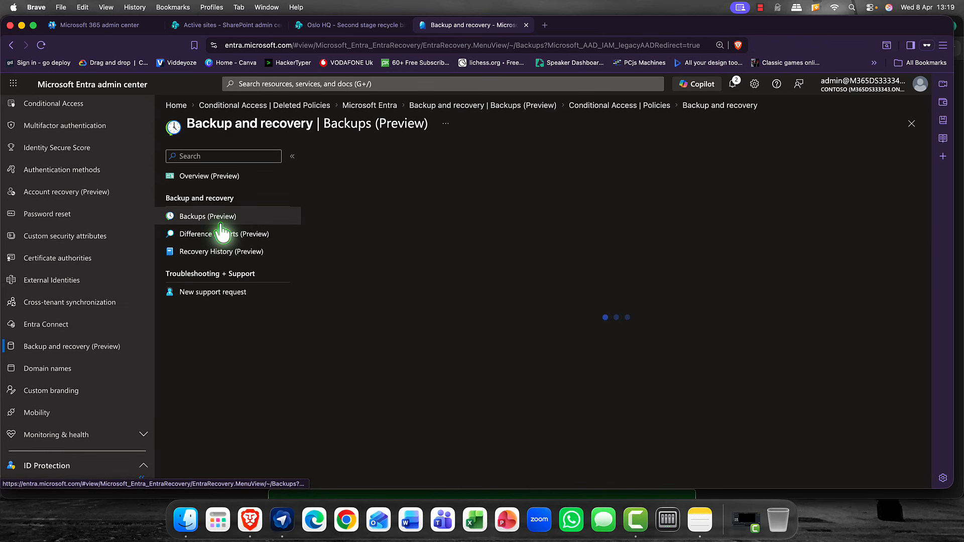
# Step: Review the Backup and recovery overview, covering its alerts, feature highlights and feature updates
pyautogui.click(221, 181)
pyautogui.scroll(-5, 813, 280)
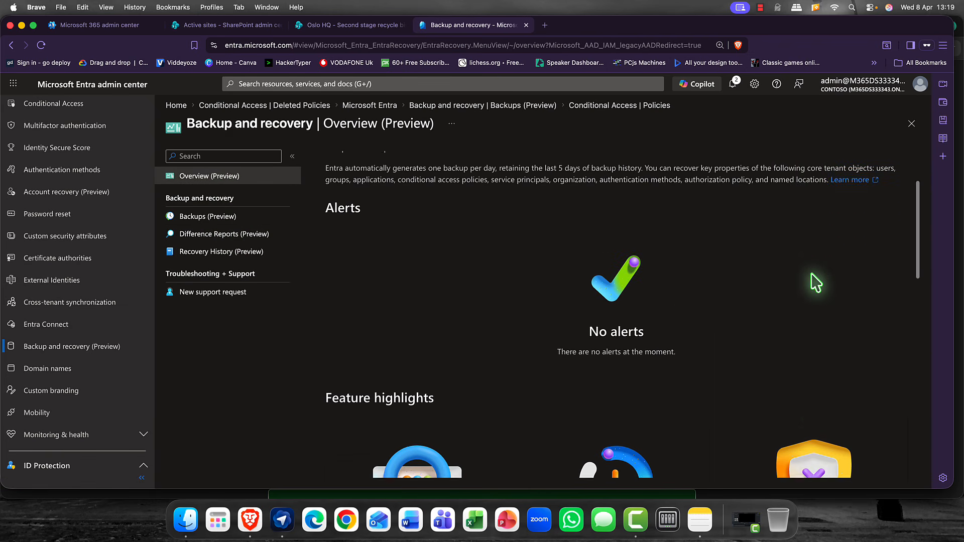
pyautogui.scroll(-3, 814, 284)
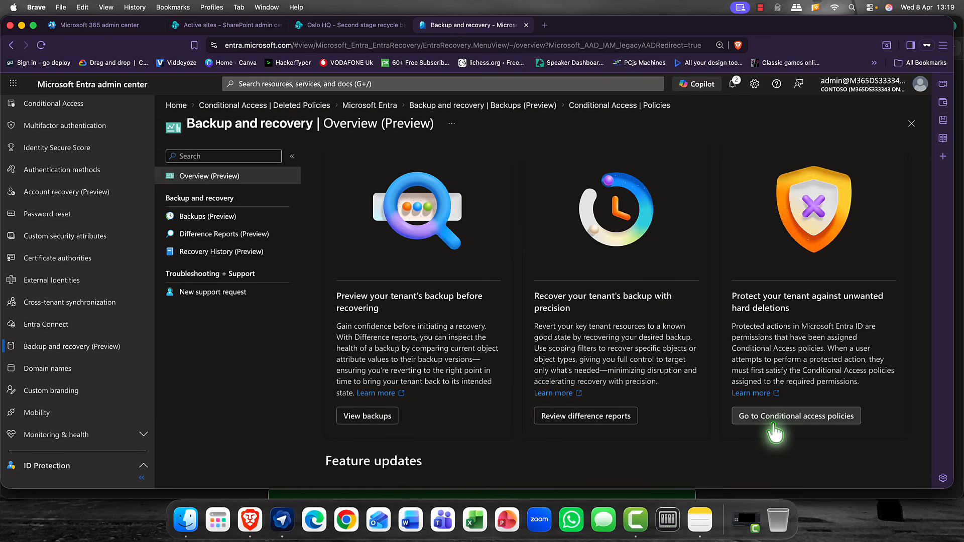
pyautogui.scroll(-5, 751, 423)
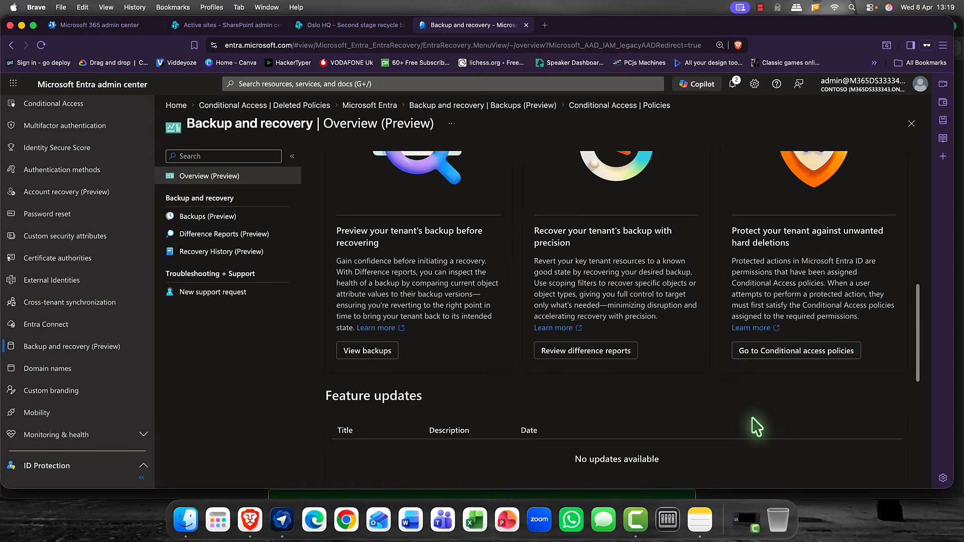
pyautogui.scroll(10, 751, 418)
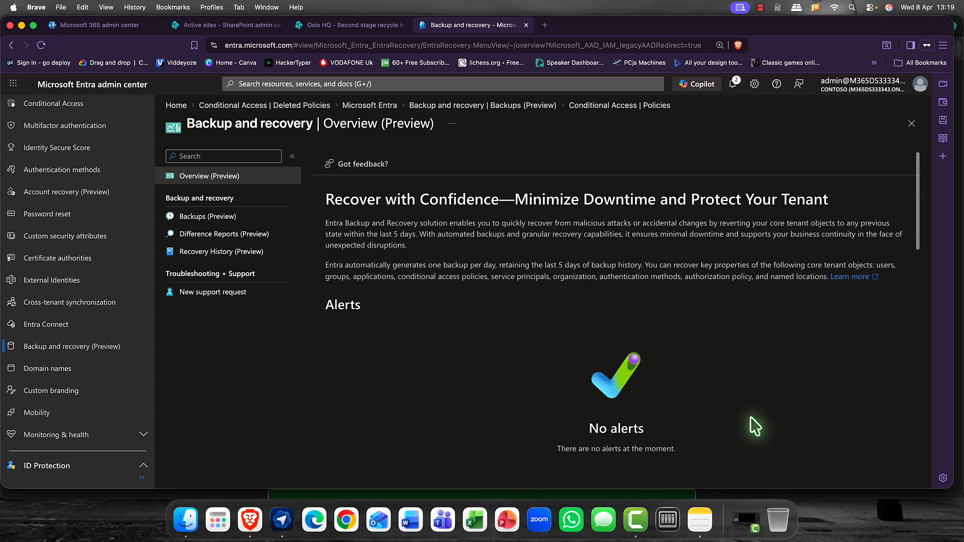